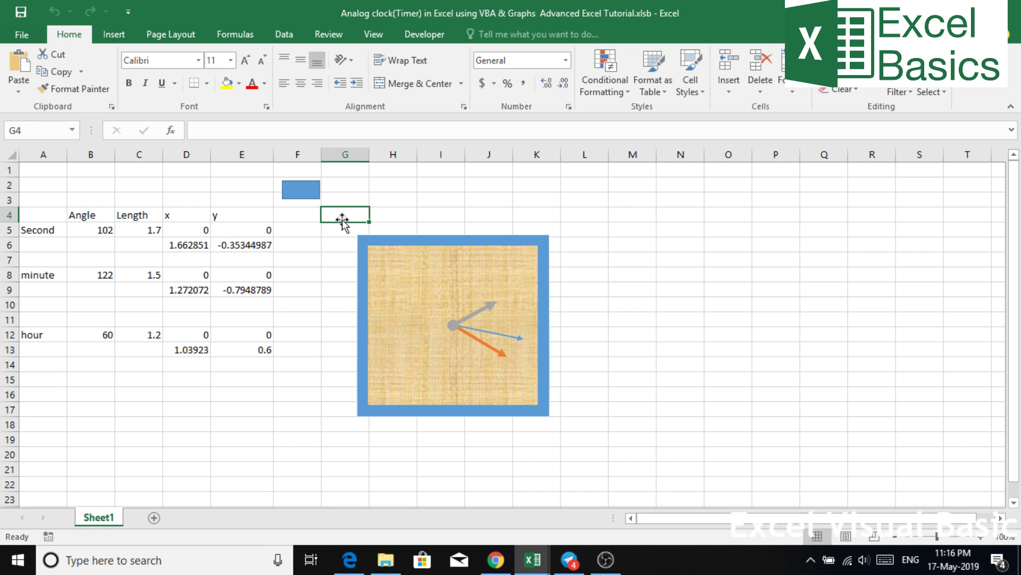
# - Run the XClock macro so the second hand ticks, then view its code in the VBA editor
pyautogui.click(306, 194)
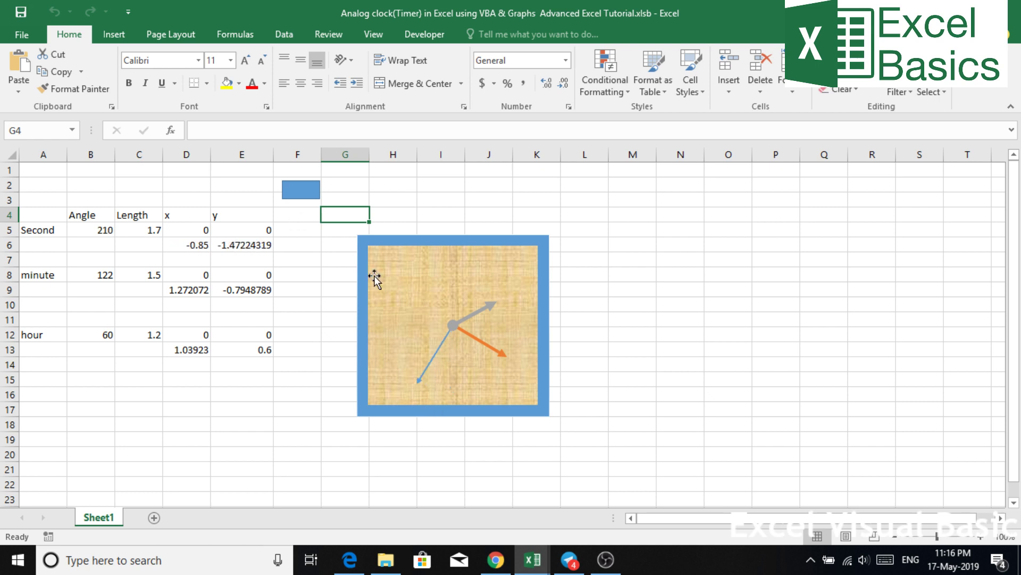
pyautogui.click(396, 300)
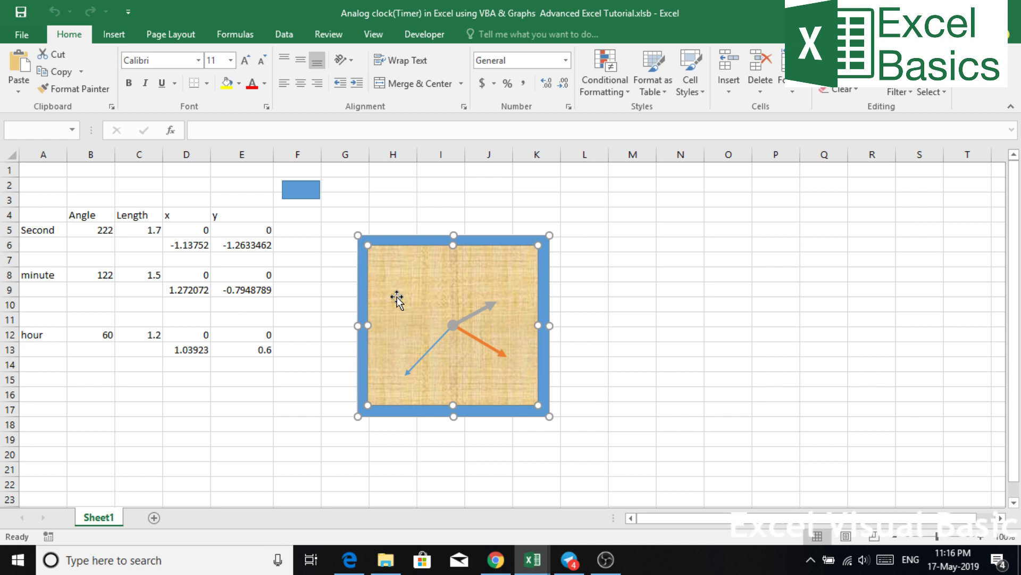
pyautogui.click(340, 245)
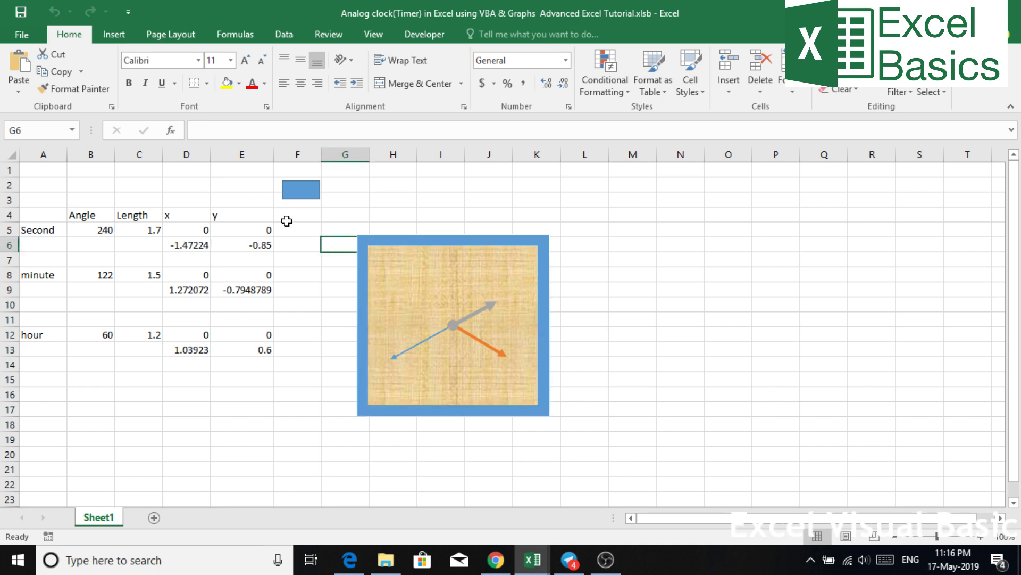
pyautogui.press('Left')
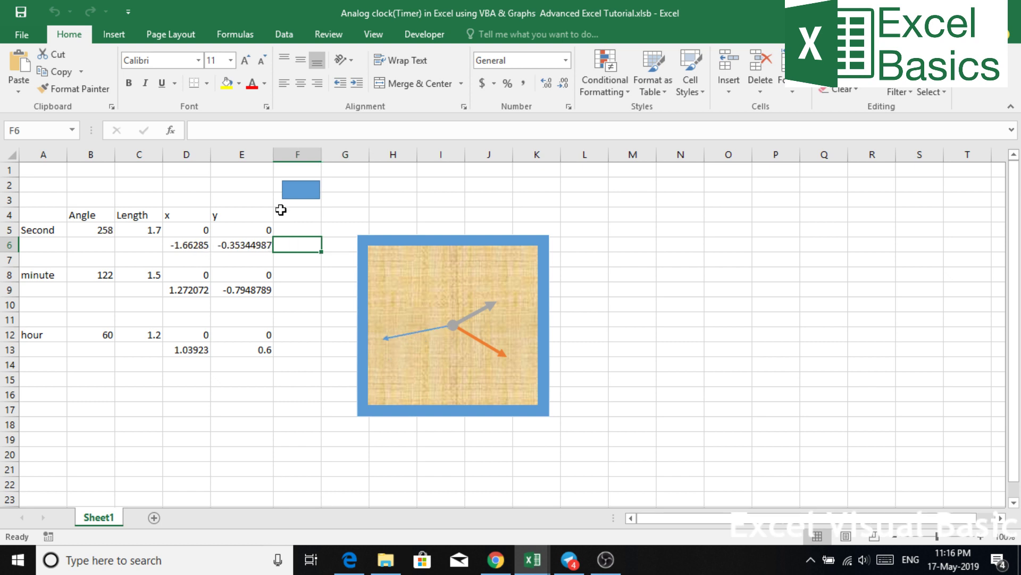
pyautogui.hotkey('alt', 'F11')
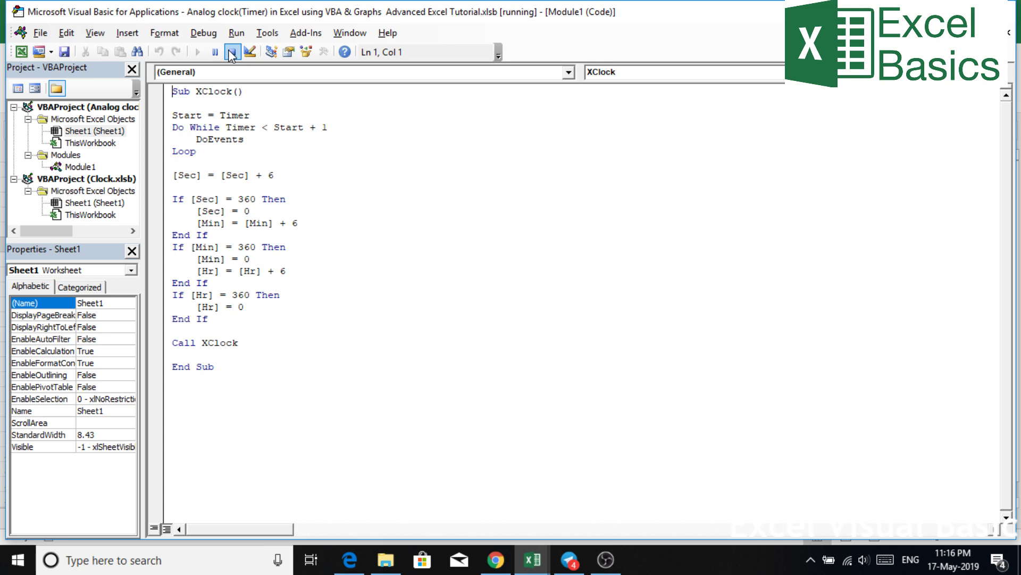
# - Enter 0 in B5, B8 and B12 so the second, minute and hour hands point to 12
pyautogui.hotkey('alt', 'F11')
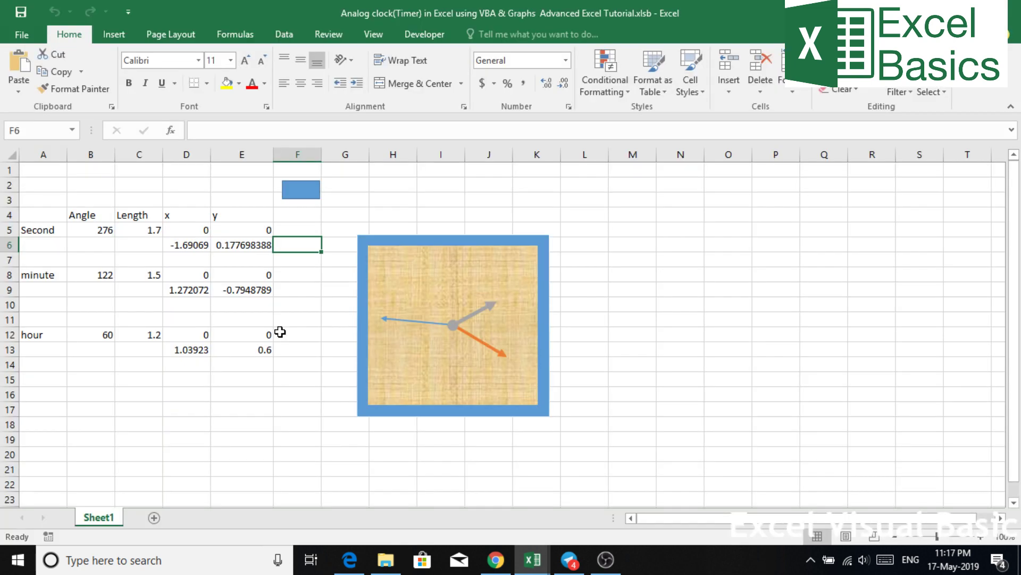
pyautogui.click(107, 230)
pyautogui.write('0')
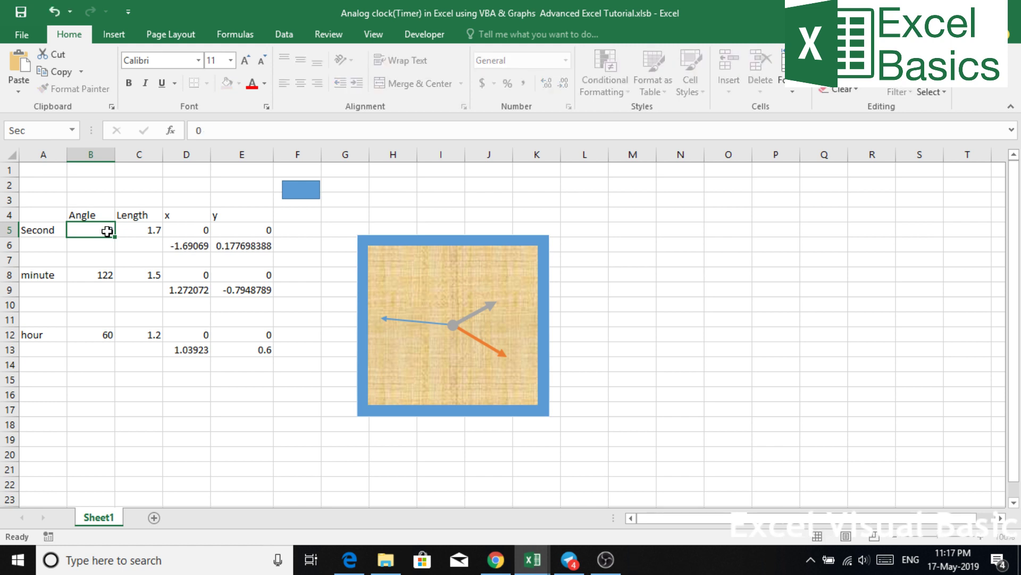
pyautogui.press('Down')
pyautogui.press('Down')
pyautogui.press('Down')
pyautogui.write('0')
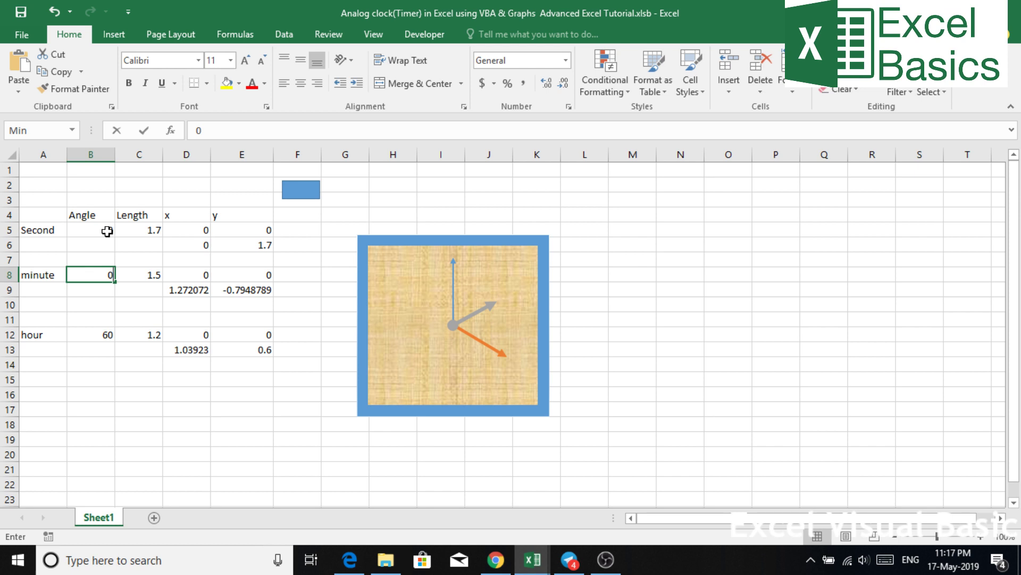
pyautogui.press('Down')
pyautogui.press('Down')
pyautogui.press('Down')
pyautogui.write('0')
pyautogui.press('Return')
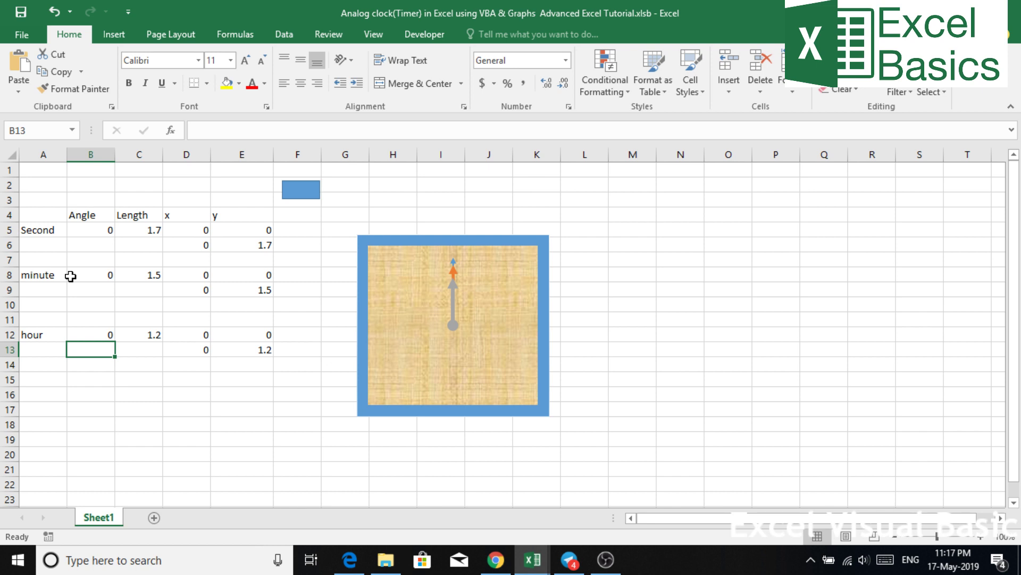
pyautogui.click(208, 249)
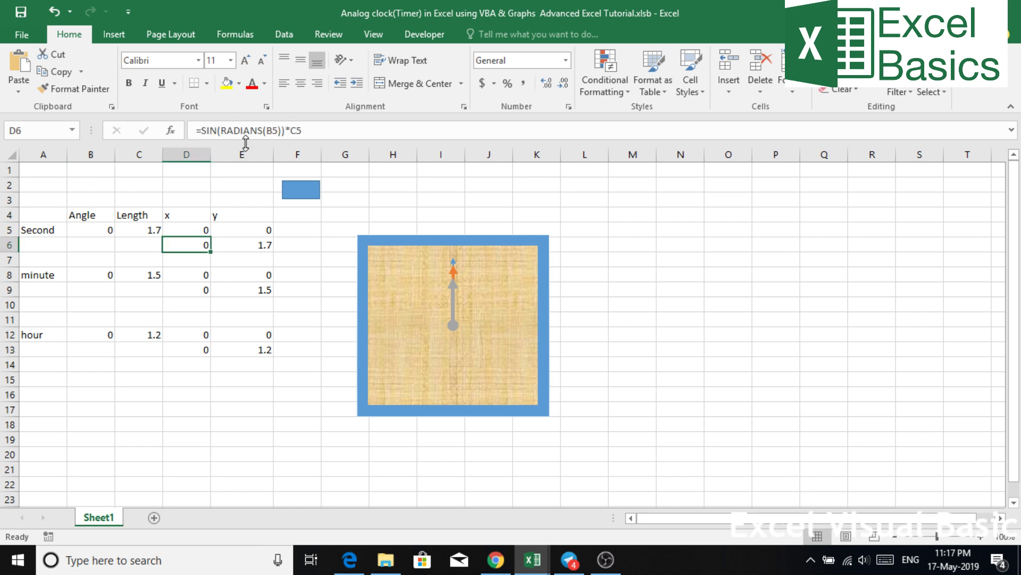
pyautogui.moveTo(245, 142); pyautogui.dragTo(202, 223)
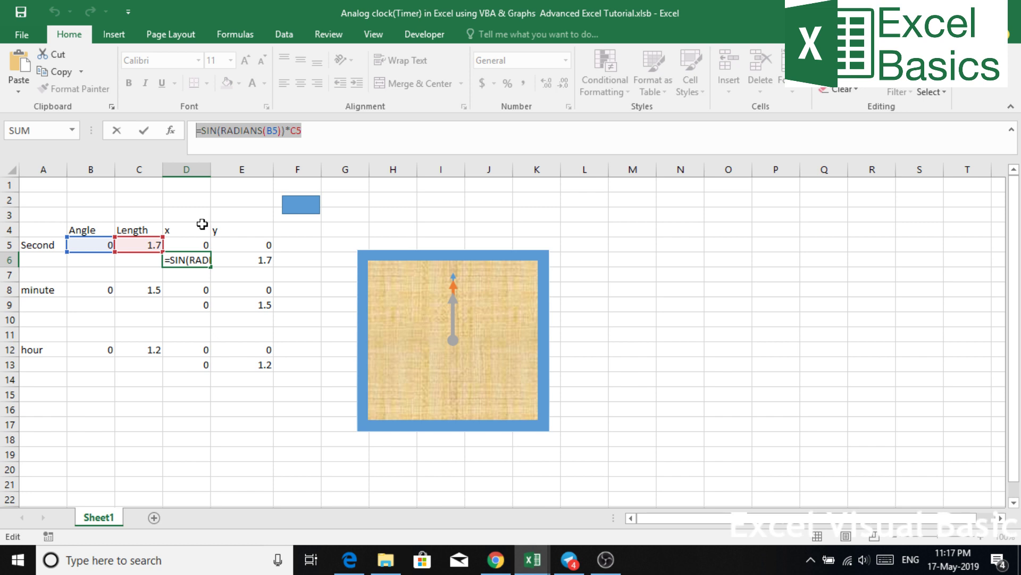
pyautogui.click(257, 262)
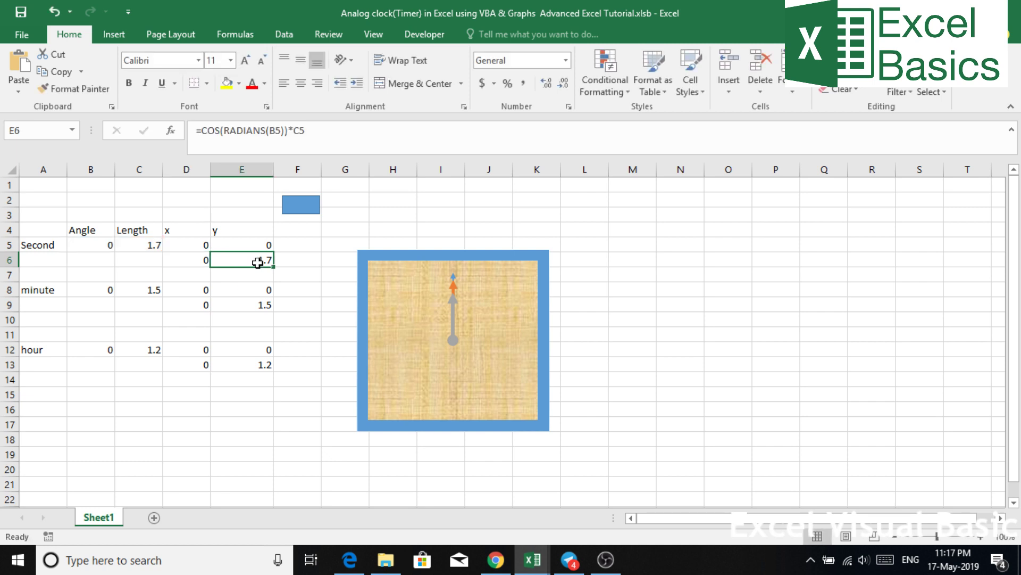
pyautogui.press('Down')
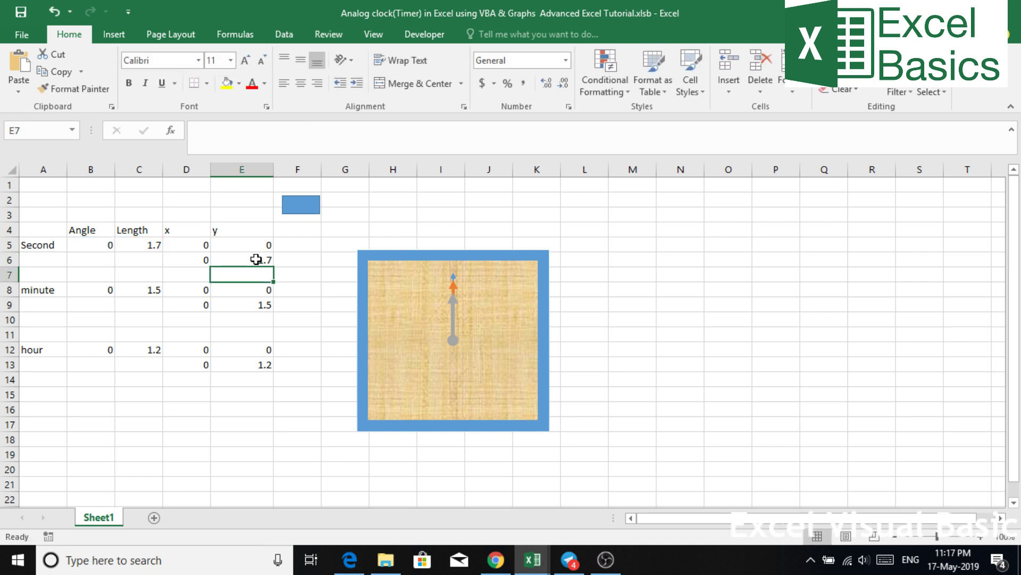
pyautogui.doubleClick(205, 301)
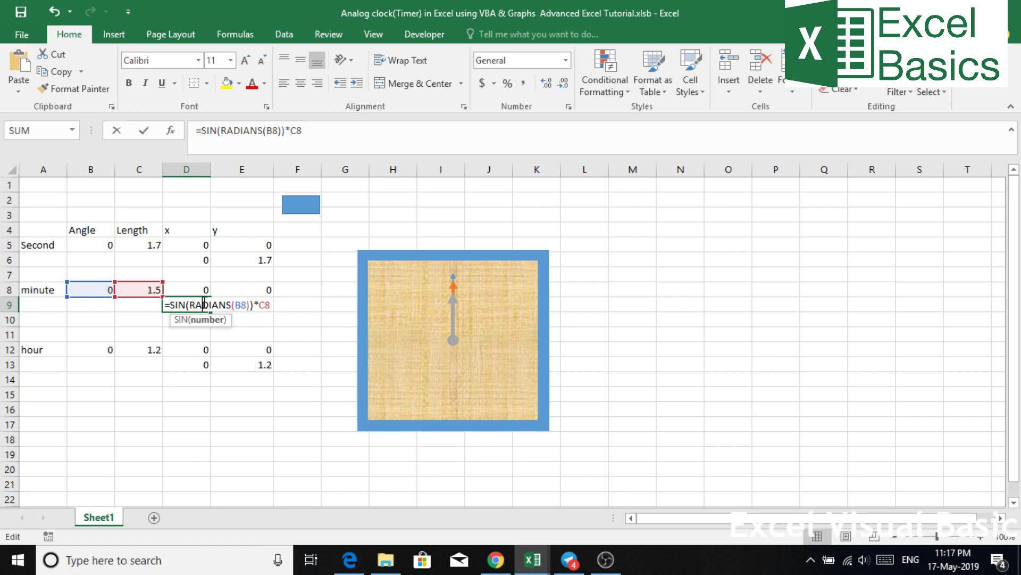
pyautogui.doubleClick(195, 362)
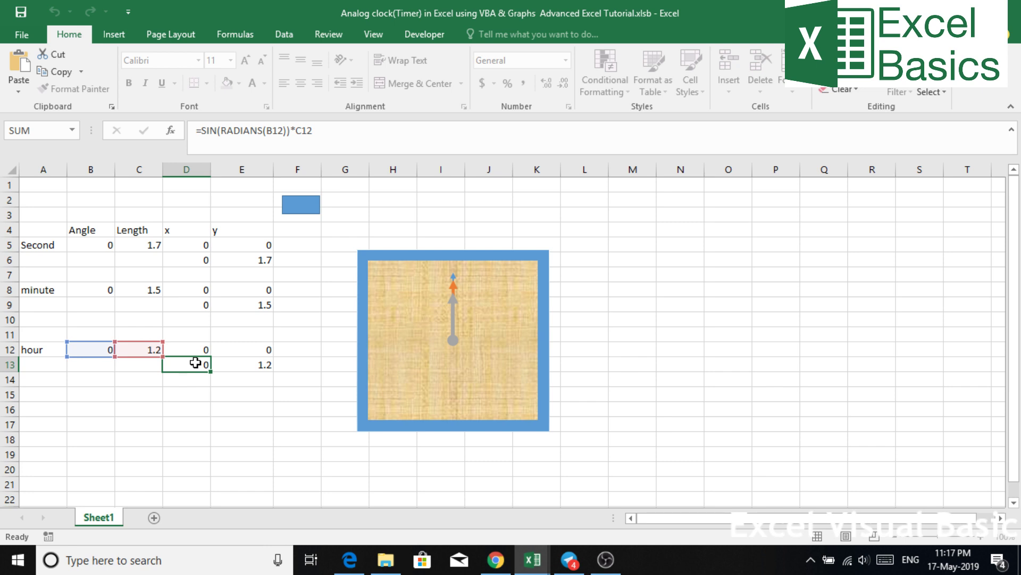
pyautogui.click(149, 242)
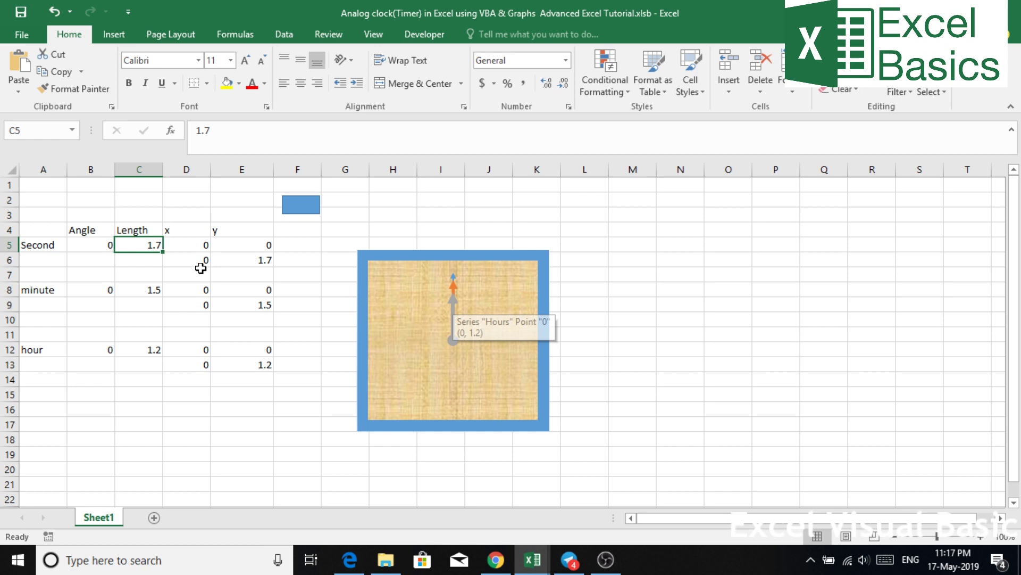
pyautogui.click(151, 350)
pyautogui.write('1.')
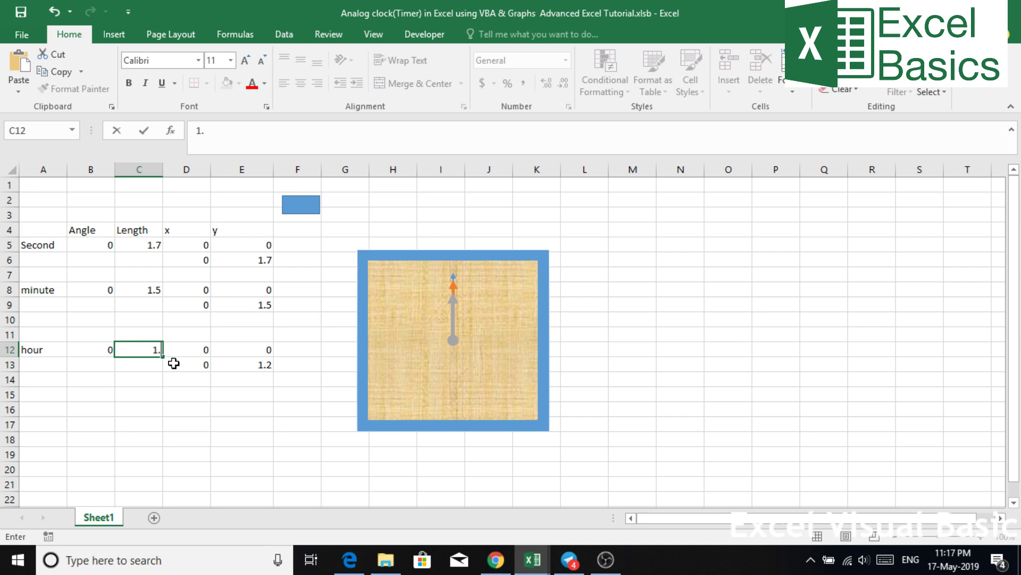
pyautogui.write('7')
pyautogui.press('Return')
pyautogui.click(153, 351)
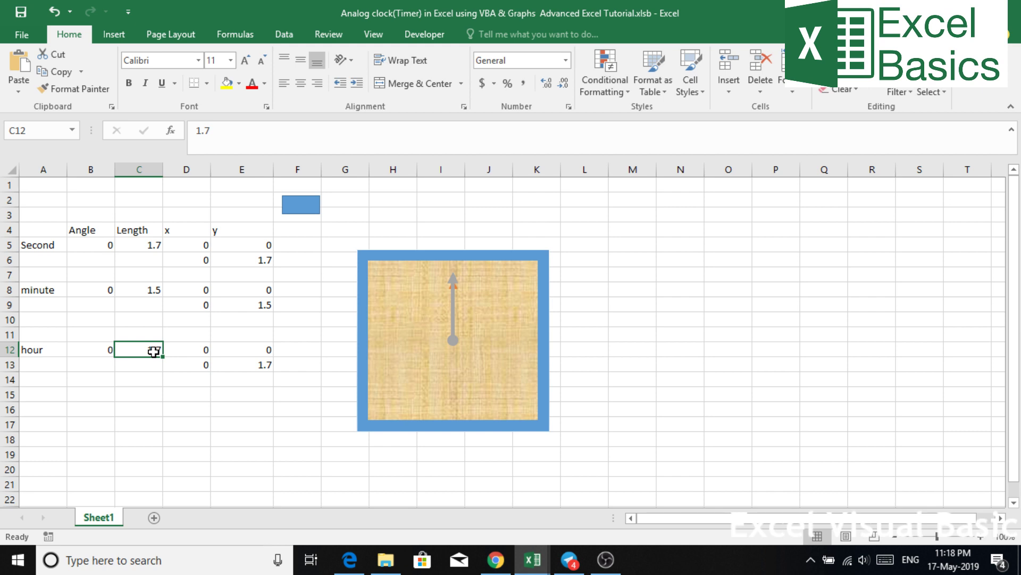
pyautogui.write('1.2')
pyautogui.hotkey('ctrl', 'Return')
# - Dismiss the hour hand series menu and show the XClock code in Module1
pyautogui.rightClick(453, 336)
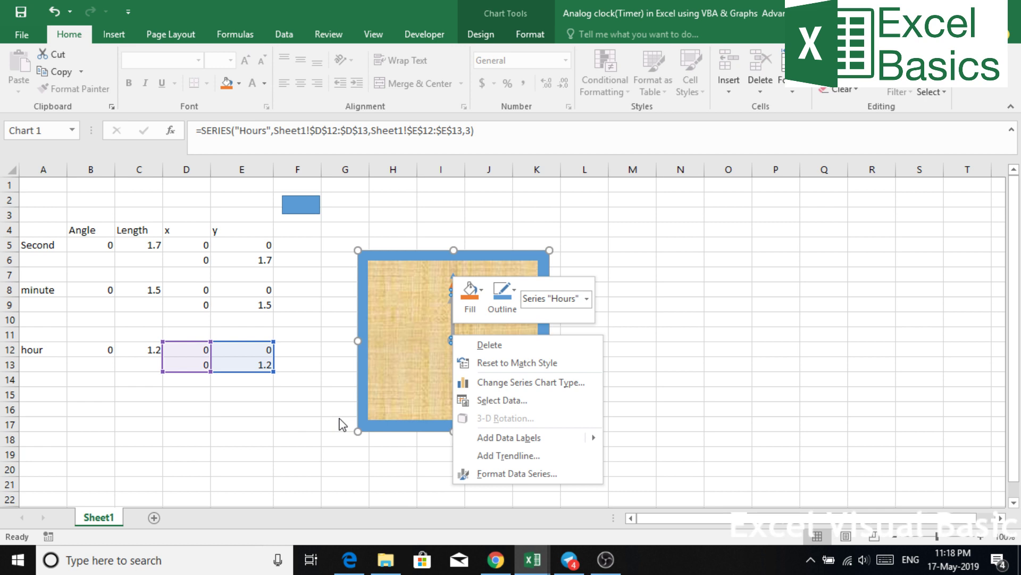
pyautogui.click(298, 334)
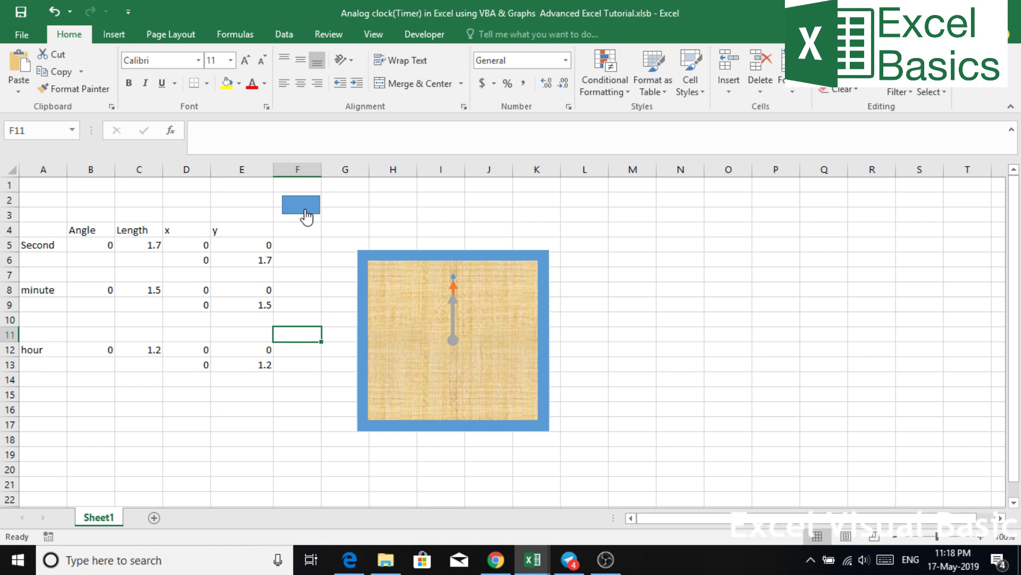
pyautogui.hotkey('alt', 'F11')
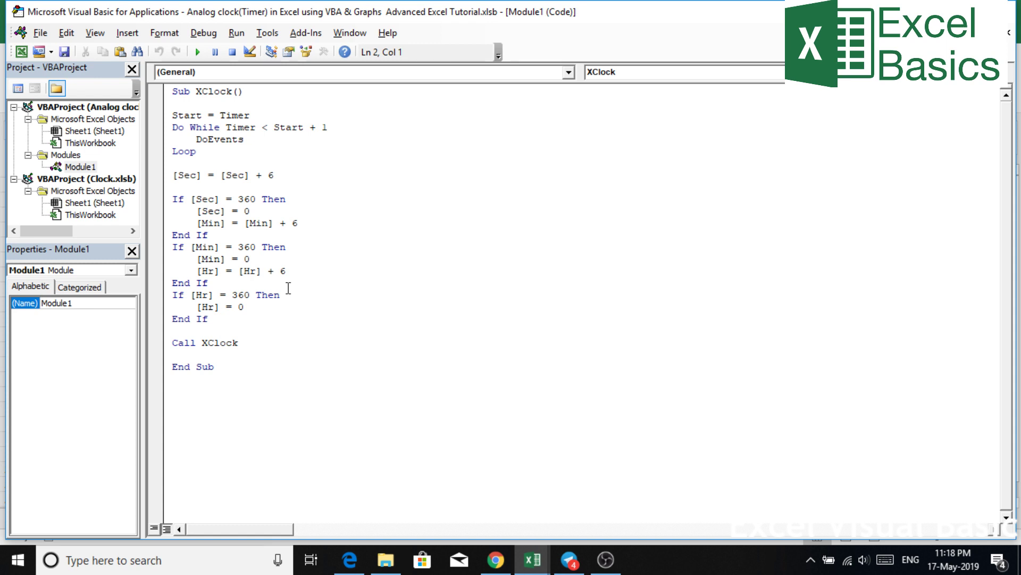
# - Highlight the Start = Timer line, the Do While Timer loop and DoEvents to explain the delay
pyautogui.doubleClick(186, 115)
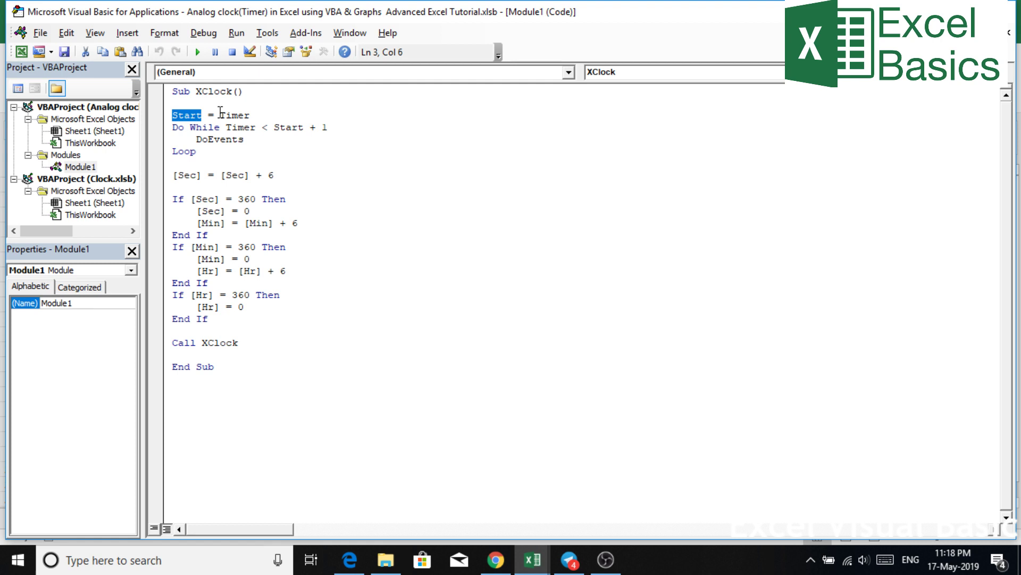
pyautogui.moveTo(172, 128); pyautogui.dragTo(225, 128)
pyautogui.hotkey('shift', 'Left')
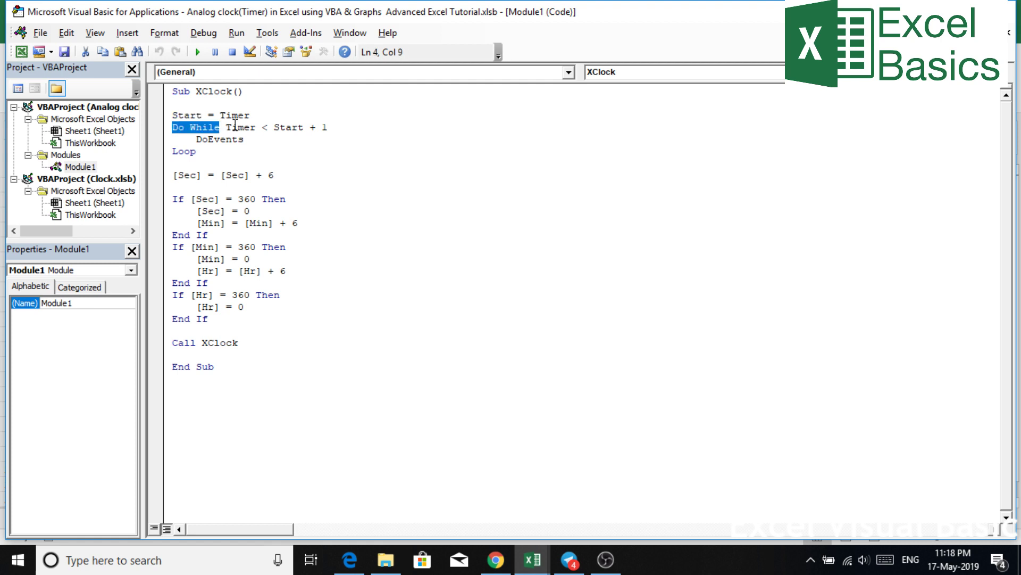
pyautogui.doubleClick(234, 115)
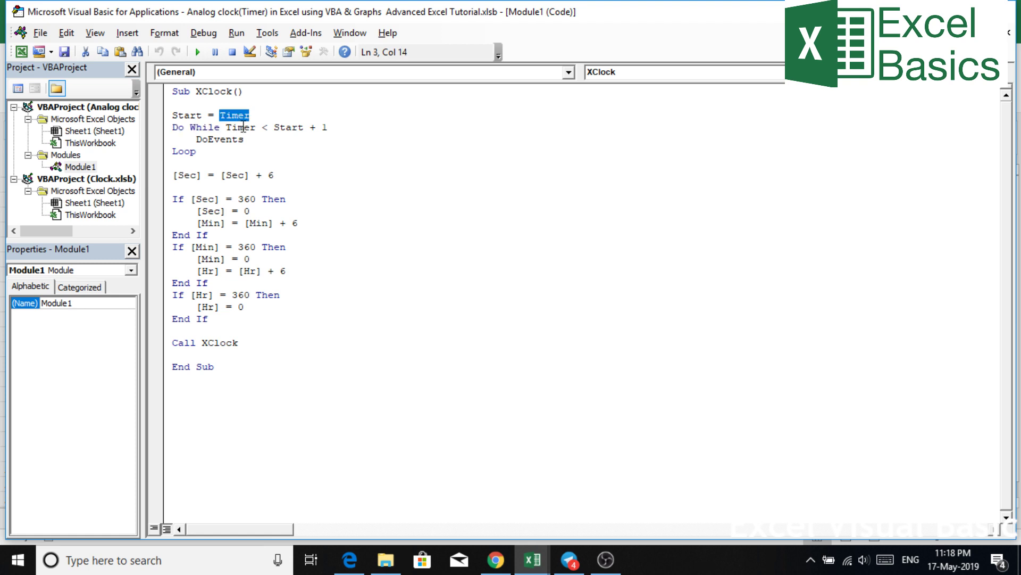
pyautogui.click(245, 127)
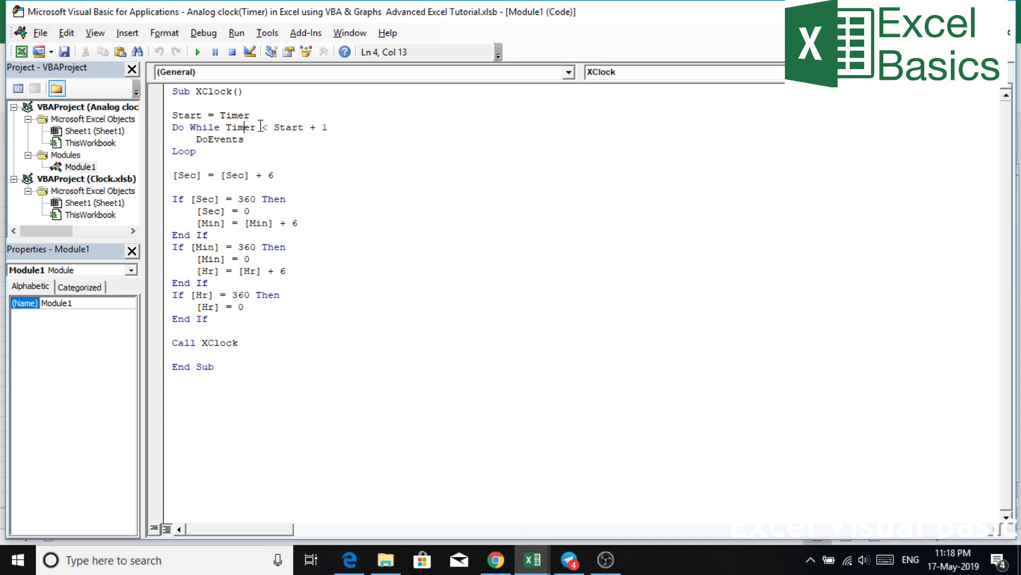
pyautogui.doubleClick(218, 139)
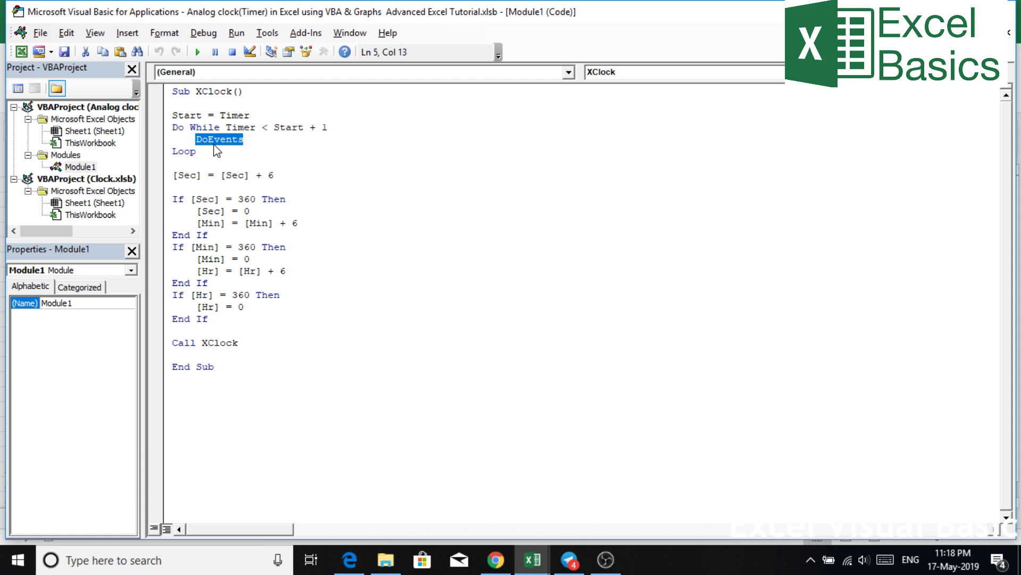
# - Highlight the 6-degree Sec, Min and Hr increments, the 0 reset and the 360 limit
pyautogui.click(183, 174)
pyautogui.click(232, 175)
pyautogui.press('End')
pyautogui.hotkey('shift', 'Left')
pyautogui.doubleClick(246, 212)
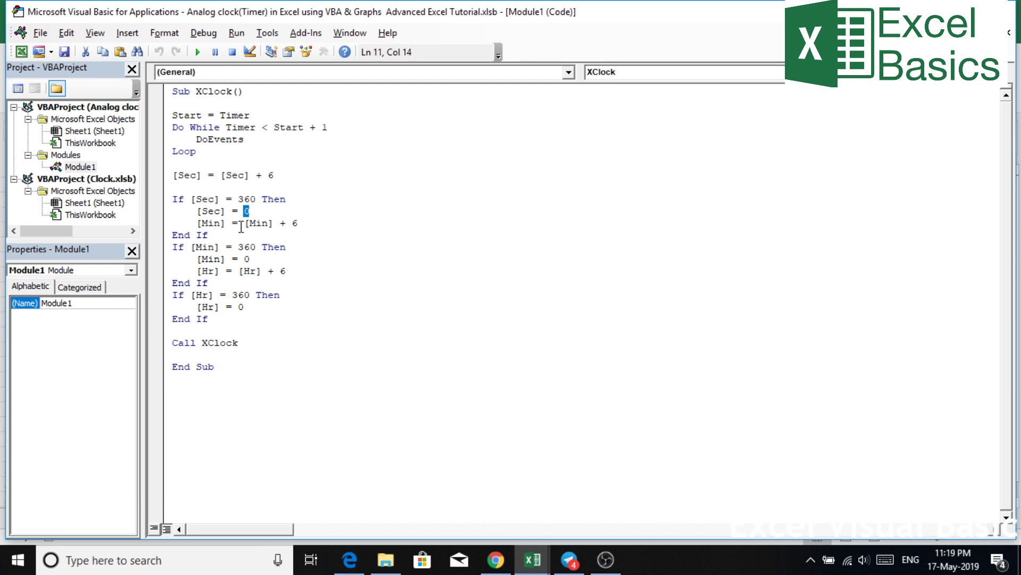
pyautogui.moveTo(285, 223); pyautogui.dragTo(297, 222)
pyautogui.moveTo(237, 246); pyautogui.dragTo(249, 246)
pyautogui.moveTo(285, 271); pyautogui.dragTo(279, 270)
# - Highlight the Call XClock line that repeats the macro, then return to the worksheet
pyautogui.moveTo(171, 343); pyautogui.dragTo(237, 344)
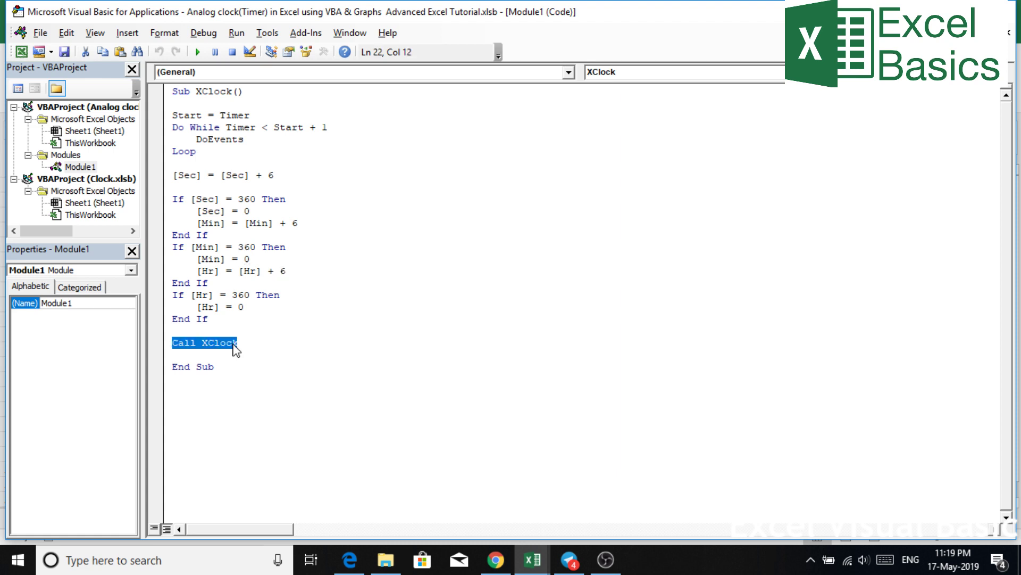
pyautogui.click(220, 343)
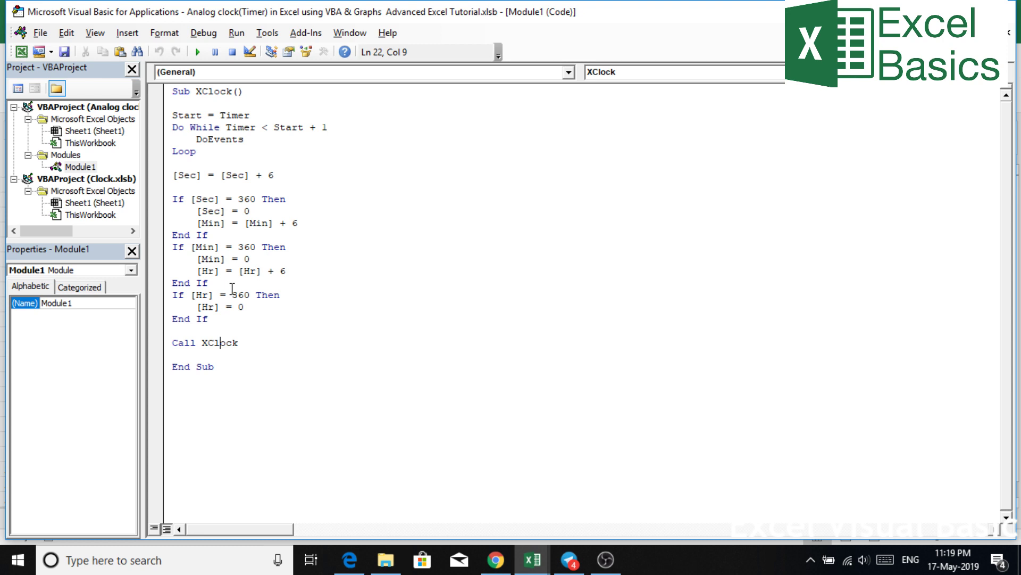
pyautogui.hotkey('alt', 'F11')
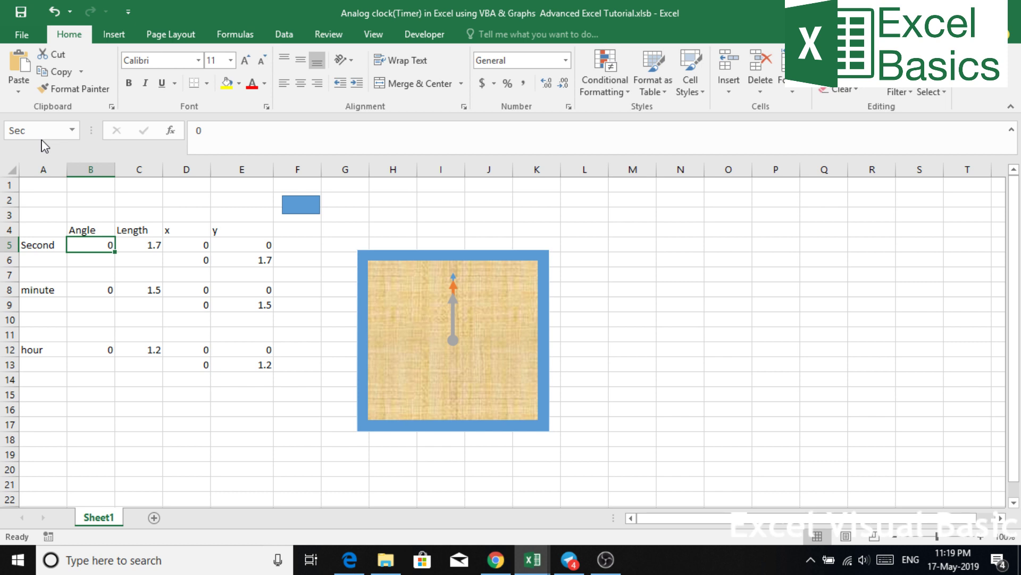
# - Start the XClock macro from the blue F2 shape so the second hand advances 6 degrees each second
pyautogui.click(88, 290)
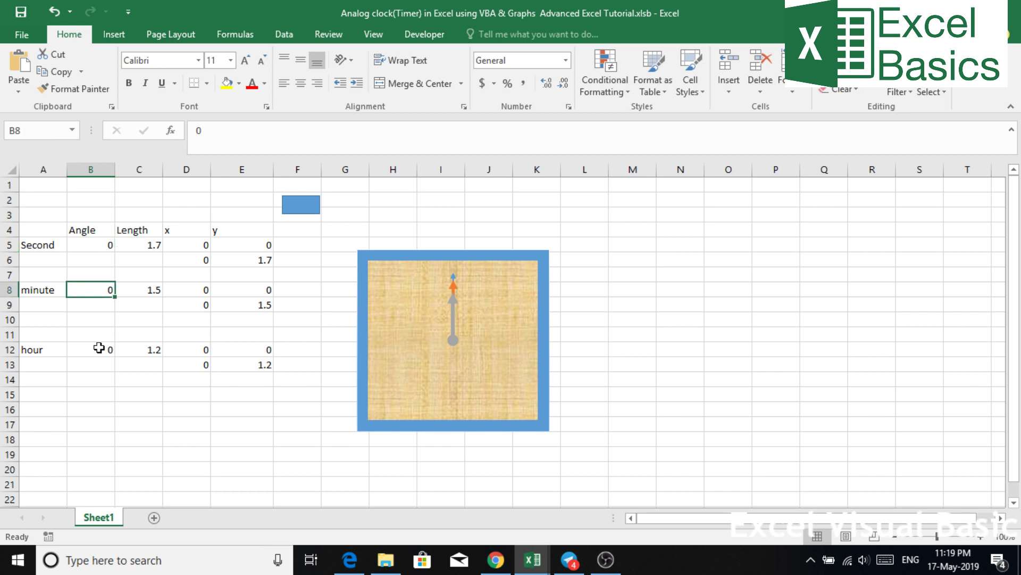
pyautogui.click(137, 333)
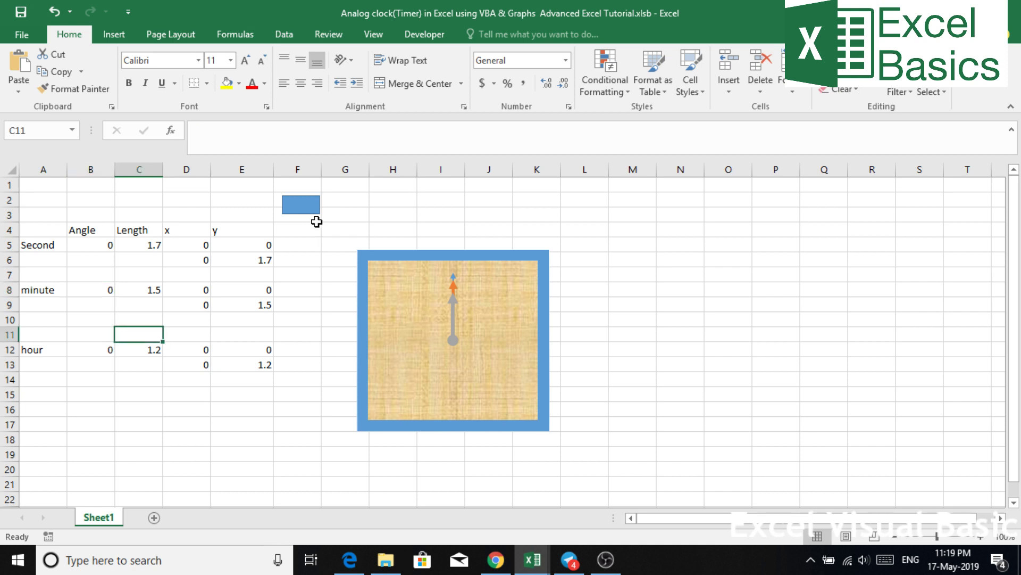
pyautogui.click(310, 212)
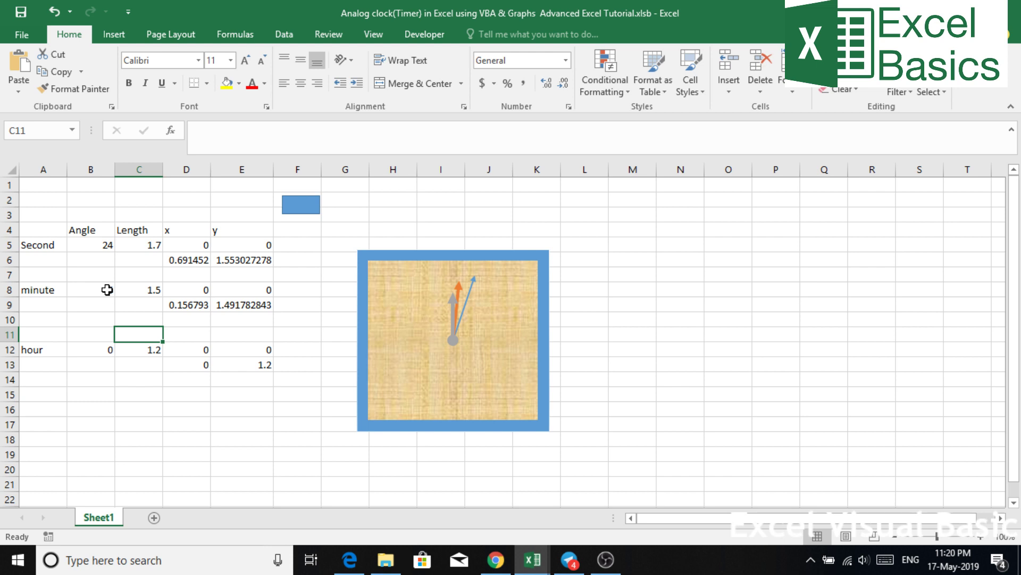
# - Begin entering a new minute angle of 1 in cell B8
pyautogui.click(107, 290)
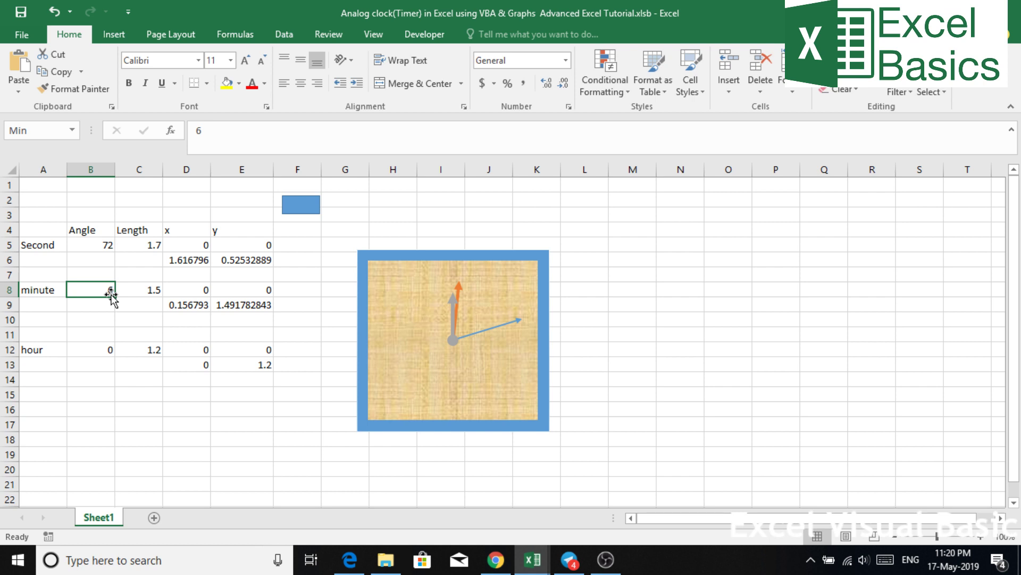
pyautogui.write('1')
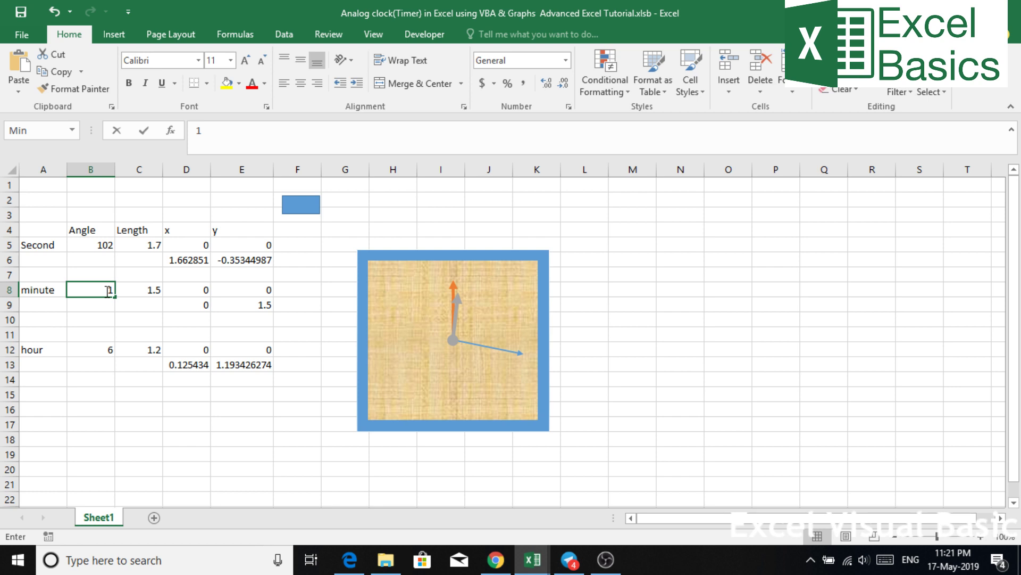
pyautogui.hotkey('alt', 'F11')
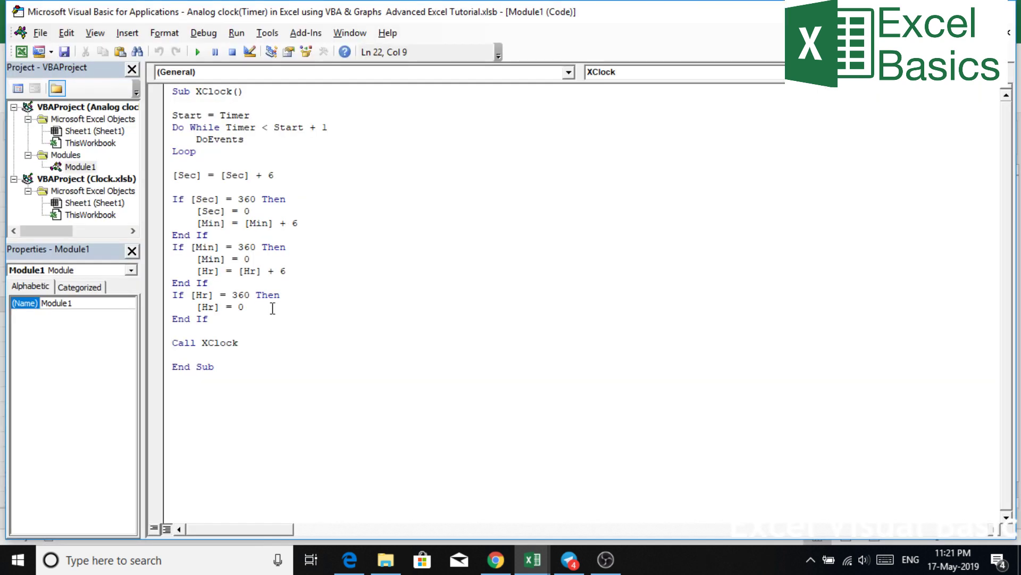